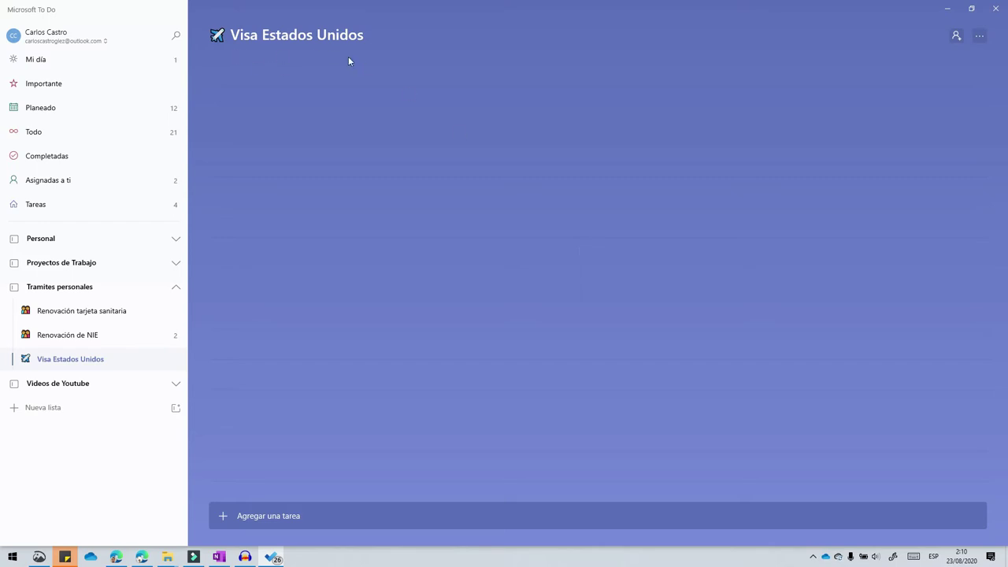
- Add the task "solicitar cita en embajada #telefono #5min" to the Visa Estados Unidos list
{"action": "left_click", "coordinate": [290, 517]}
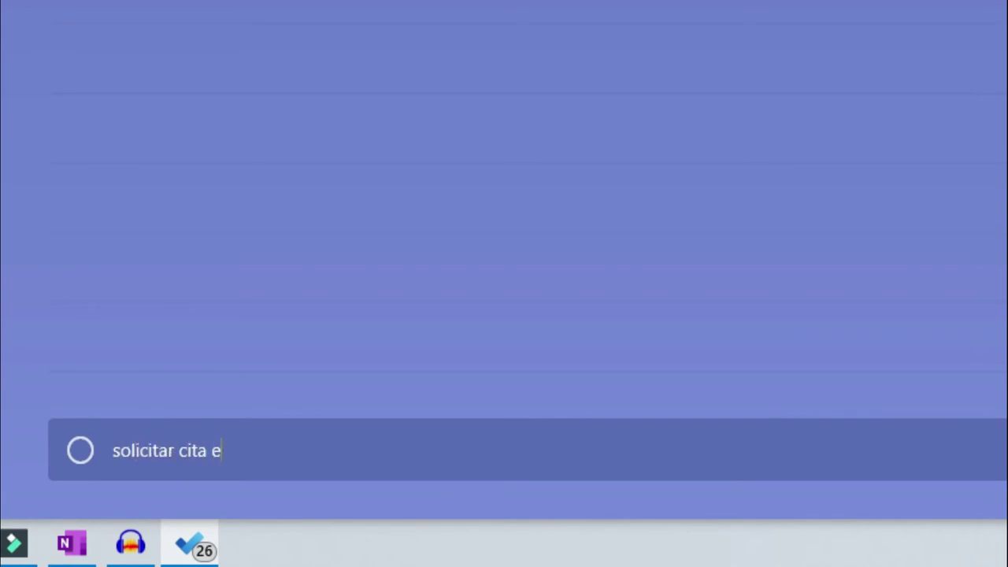
{"action": "type", "text": "solicitar cita en embajada"}
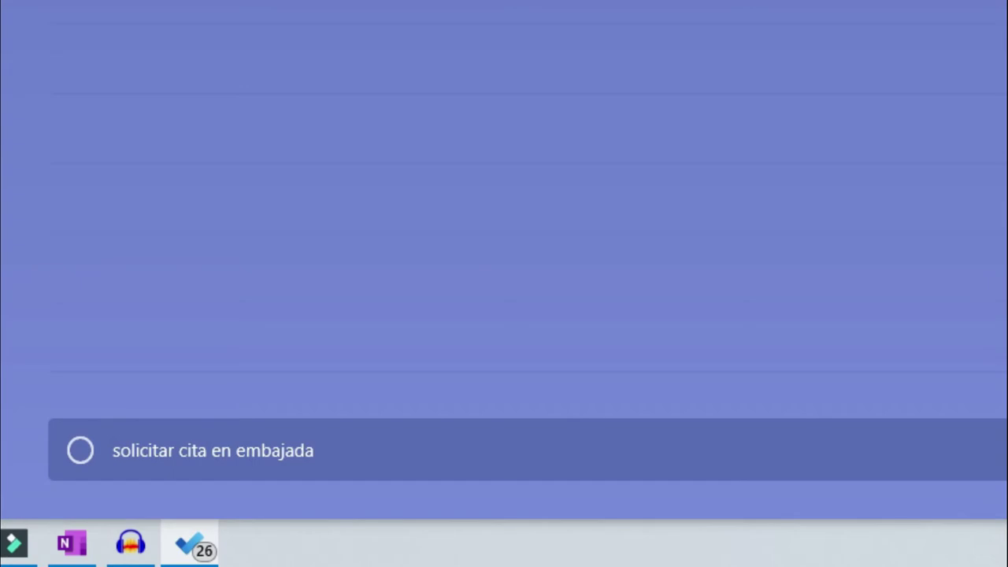
{"action": "type", "text": "#telefono"}
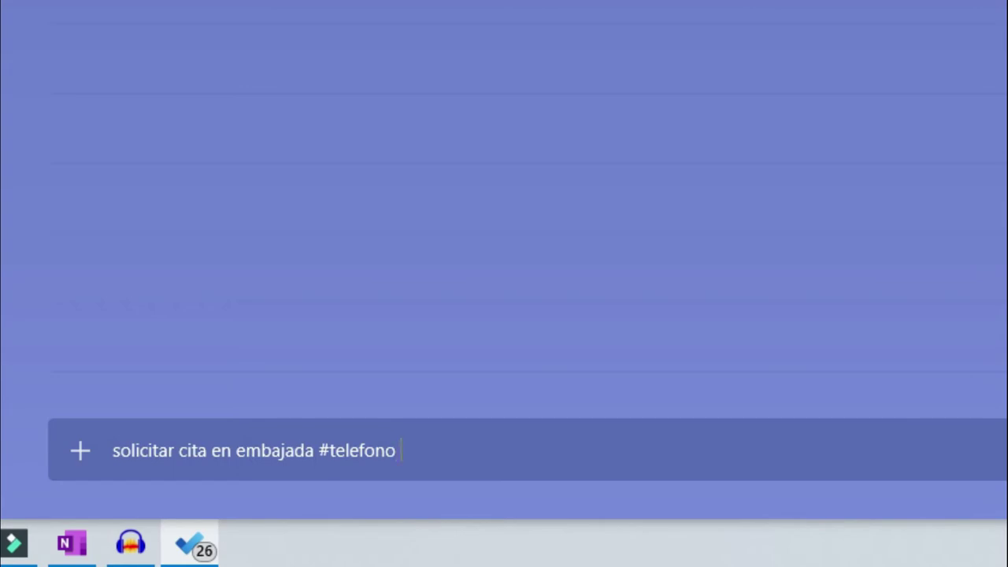
{"action": "type", "text": "#"}
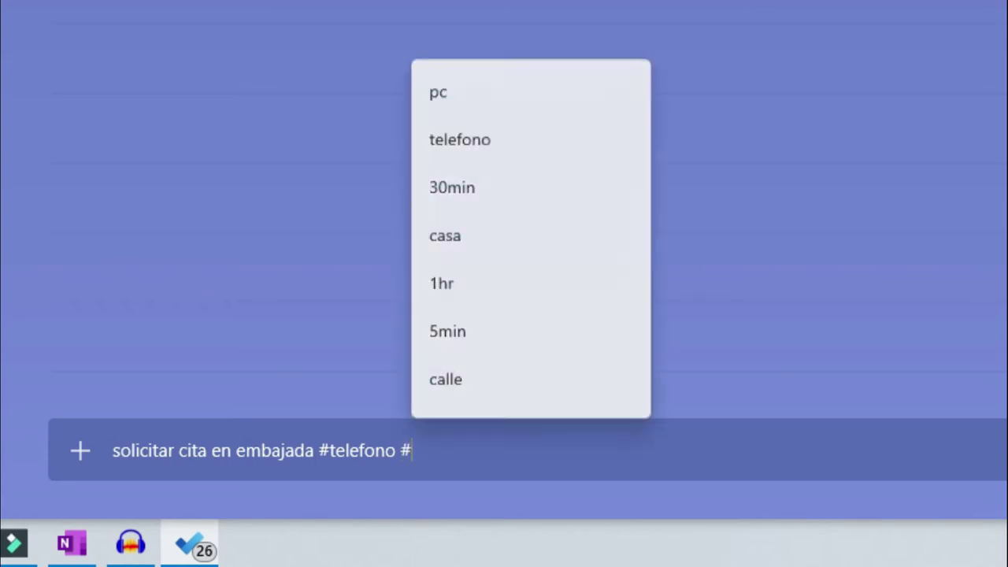
{"action": "type", "text": "5m"}
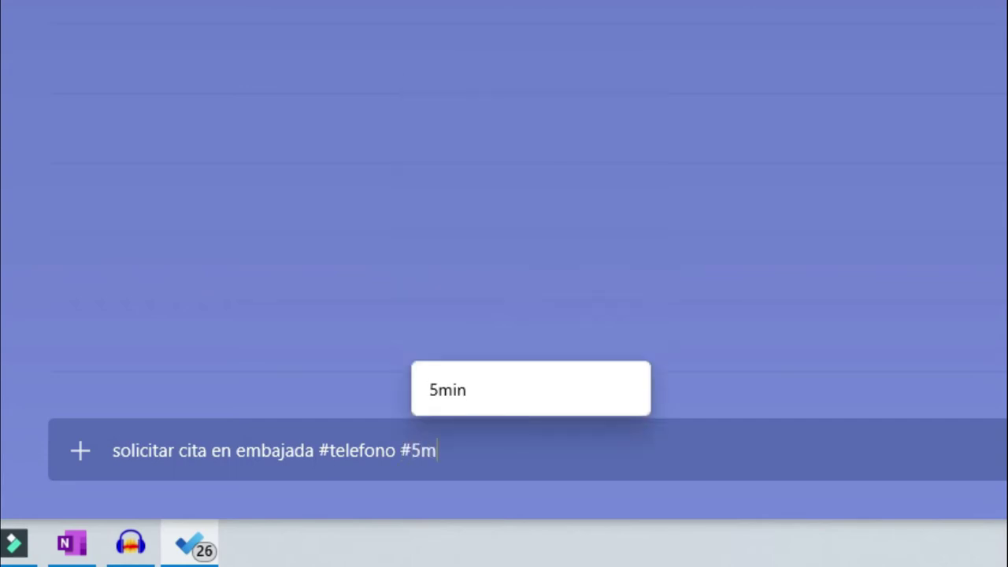
{"action": "left_click", "coordinate": [428, 389]}
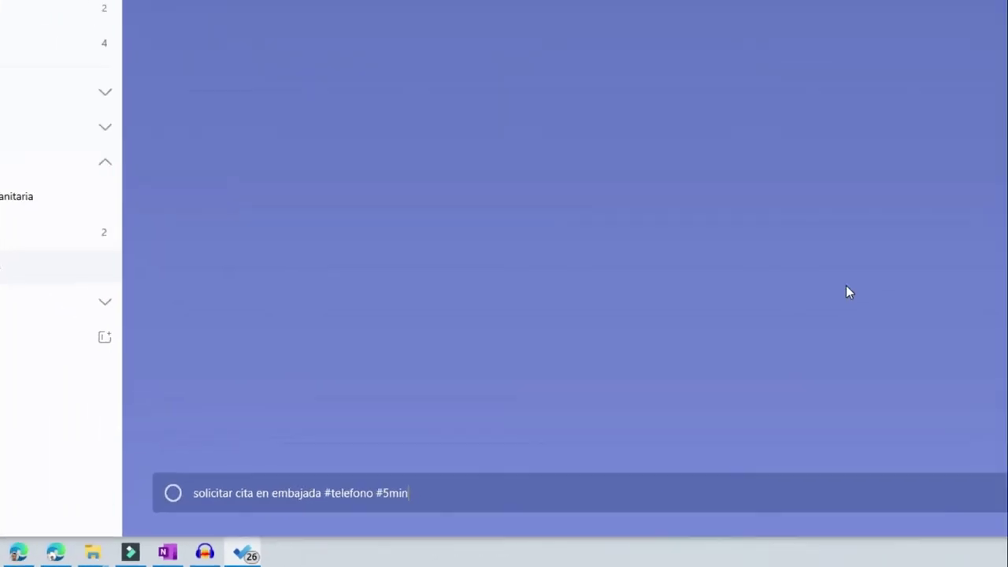
{"action": "key", "text": "Return"}
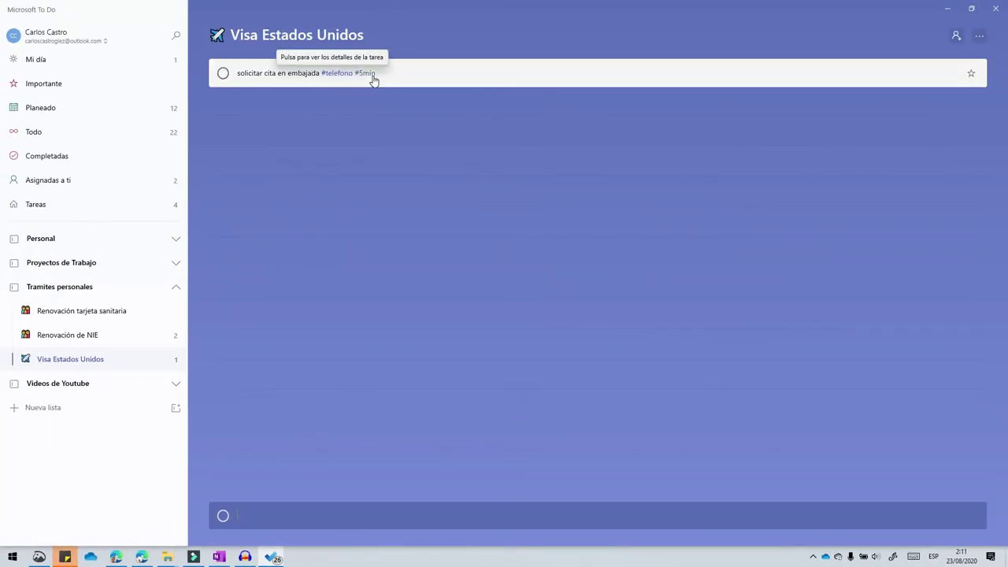
- Search the tasks for those tagged both #telefono and #5min
{"action": "left_click", "coordinate": [342, 79]}
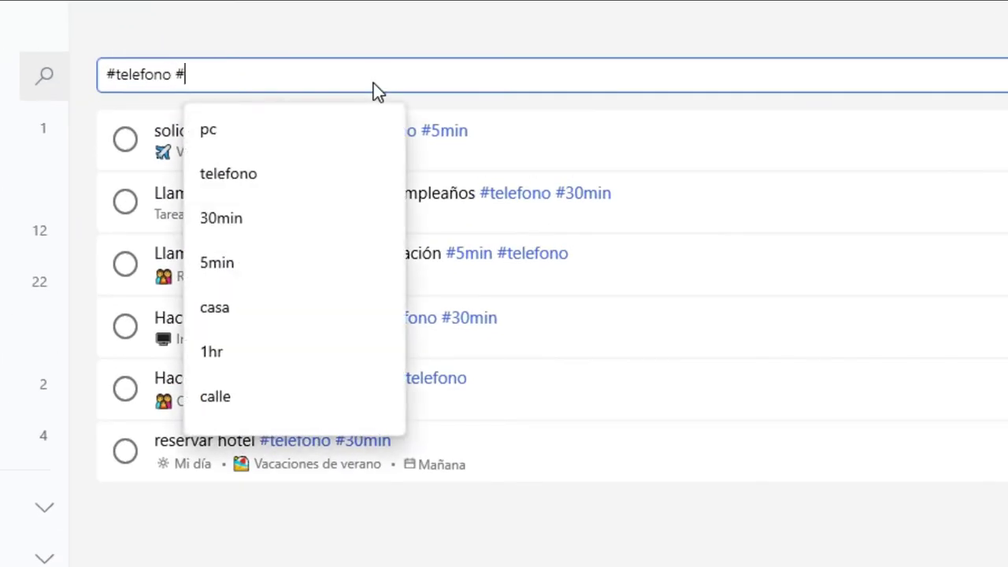
{"action": "type", "text": "5min"}
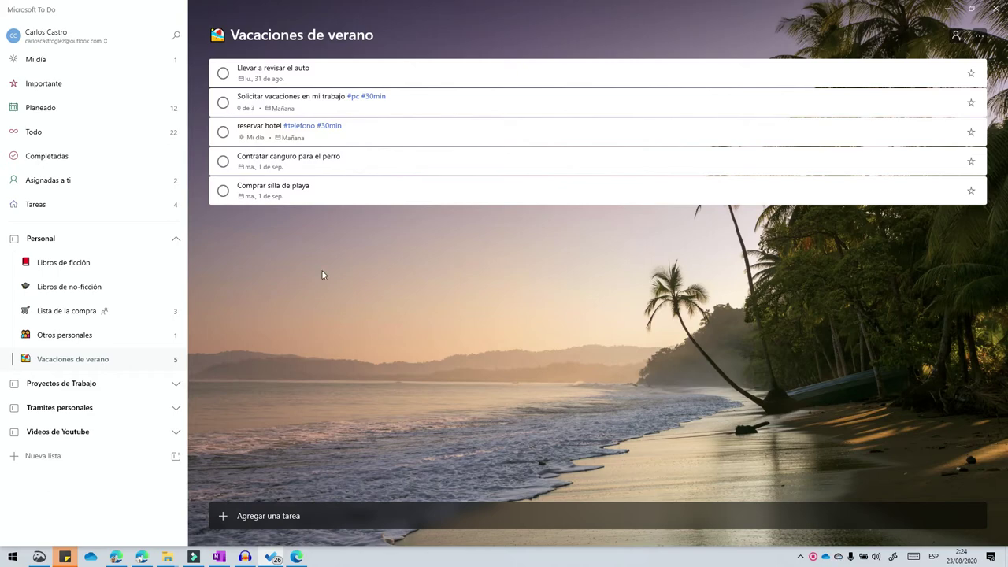
- Switch to the Outlook calendar and show the Vacaciones de verano task list beside it
{"action": "key", "text": "alt+Tab"}
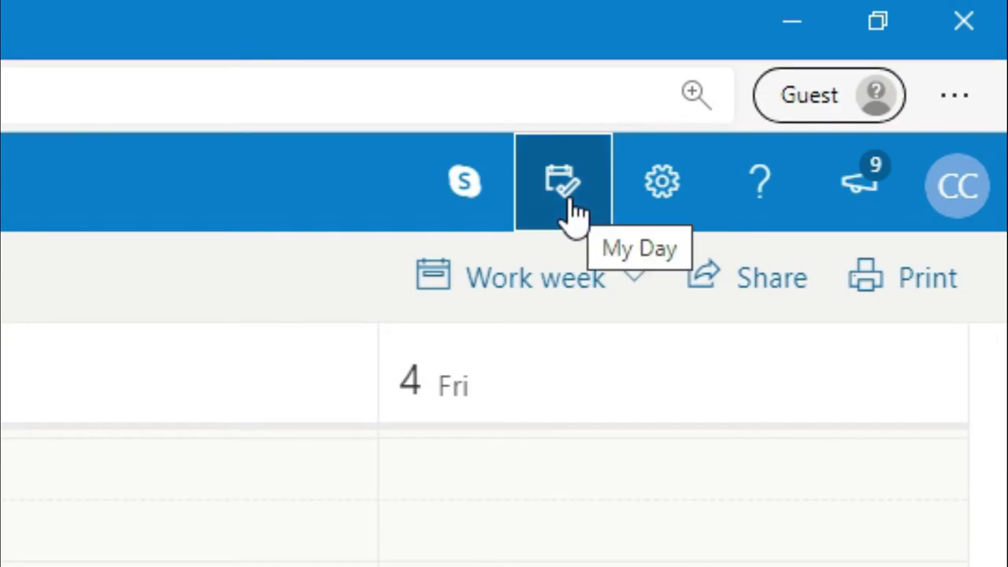
{"action": "left_click", "coordinate": [884, 55]}
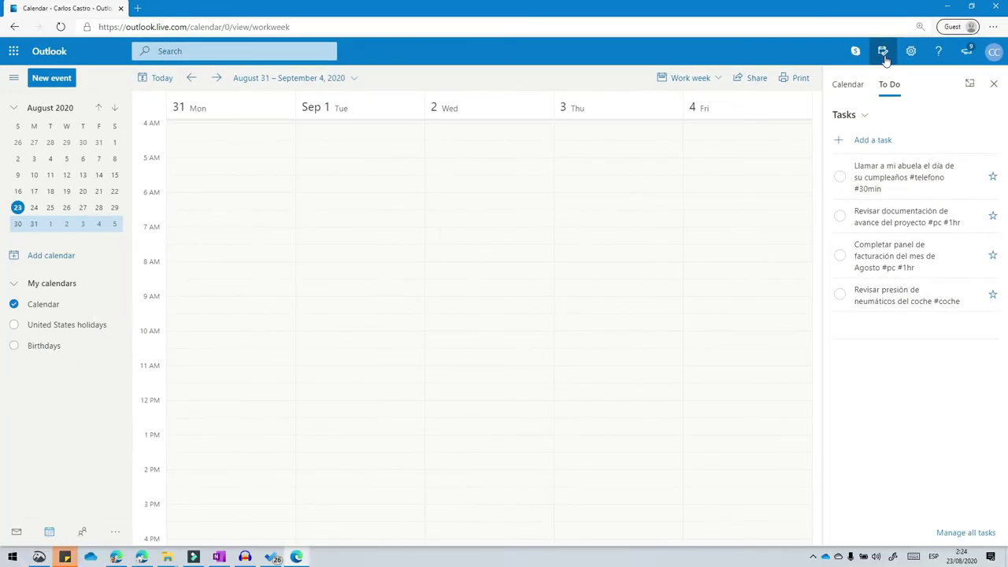
{"action": "left_click", "coordinate": [864, 115]}
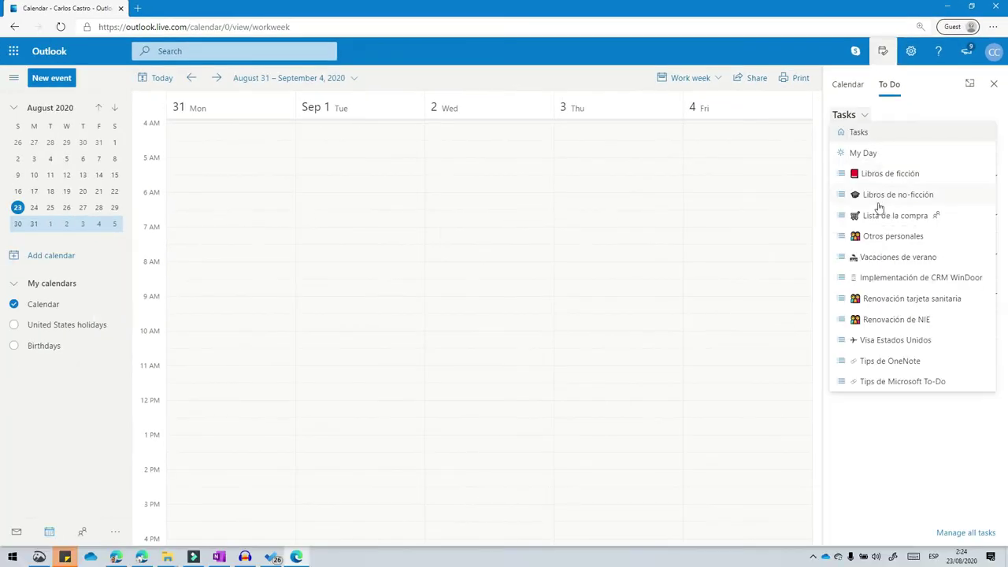
{"action": "left_click", "coordinate": [883, 257]}
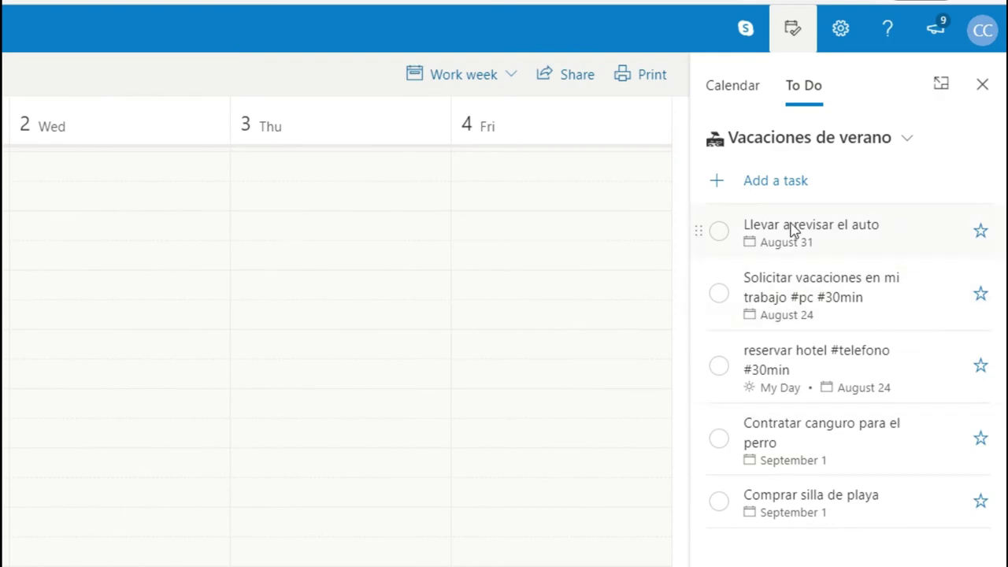
- Schedule the task "Llevar a revisar el auto" by placing it on the work-week calendar
{"action": "left_click_drag", "start_coordinate": [867, 227], "coordinate": [476, 326]}
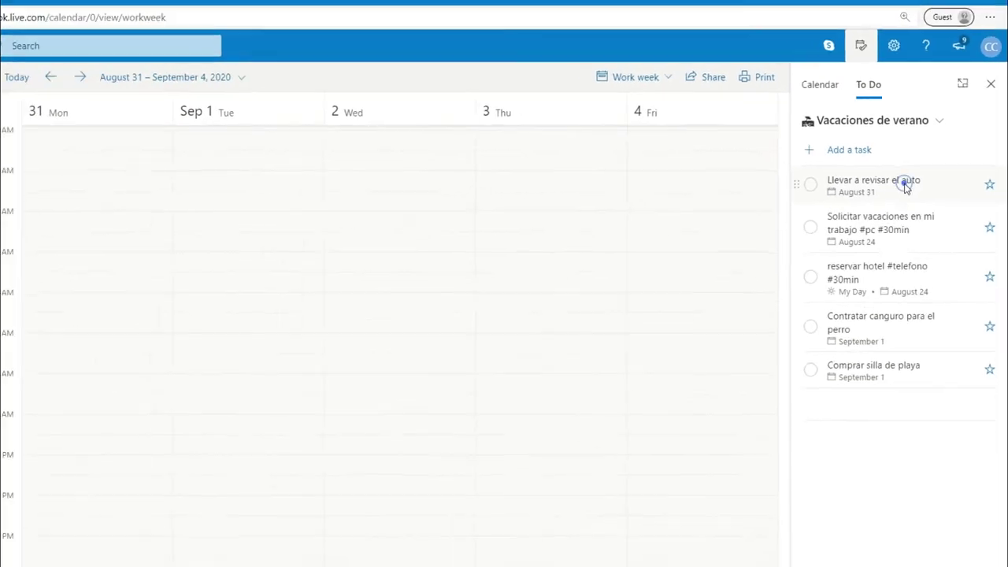
{"action": "left_click_drag", "start_coordinate": [698, 224], "coordinate": [496, 249]}
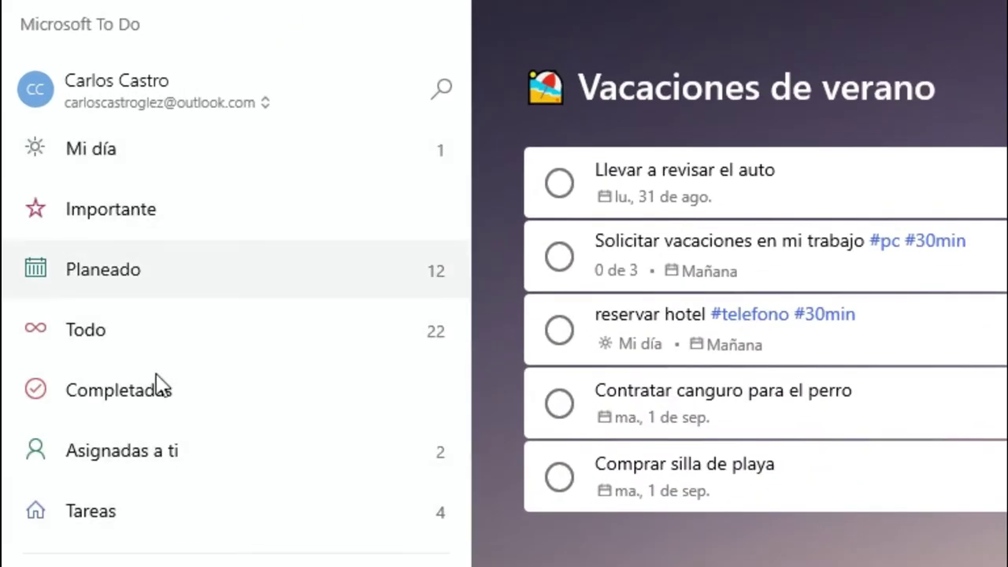
- Review the general and smart list settings in Microsoft To Do, then return to the task lists
{"action": "left_click", "coordinate": [245, 102]}
{"action": "left_click", "coordinate": [140, 376]}
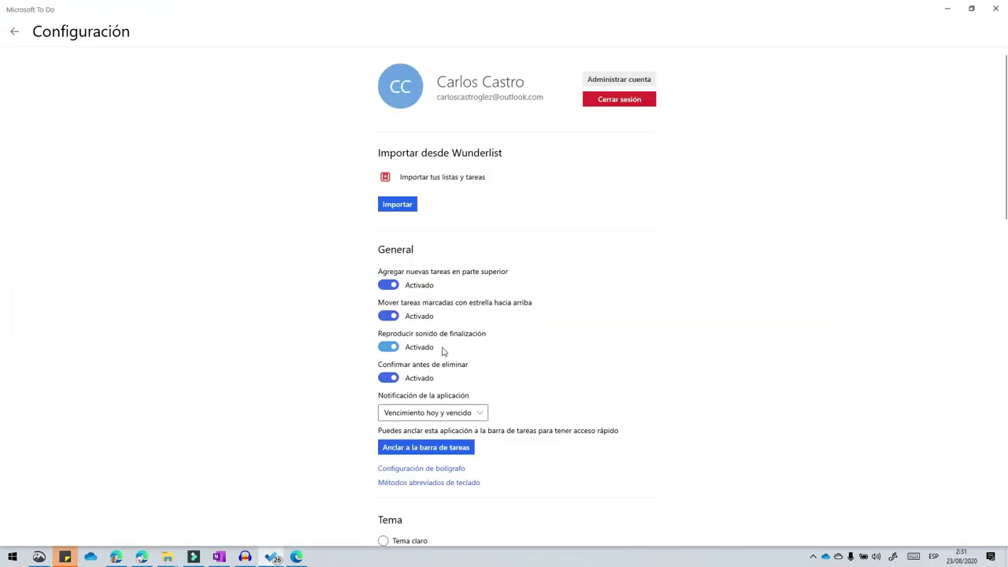
{"action": "scroll", "coordinate": [681, 394], "scroll_direction": "down", "scroll_amount": 6}
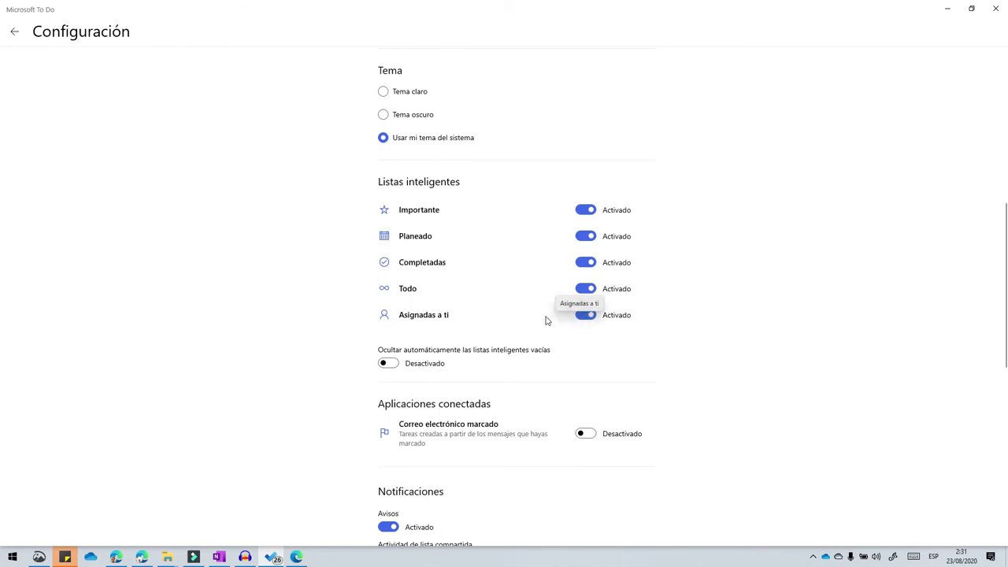
{"action": "left_click", "coordinate": [14, 32]}
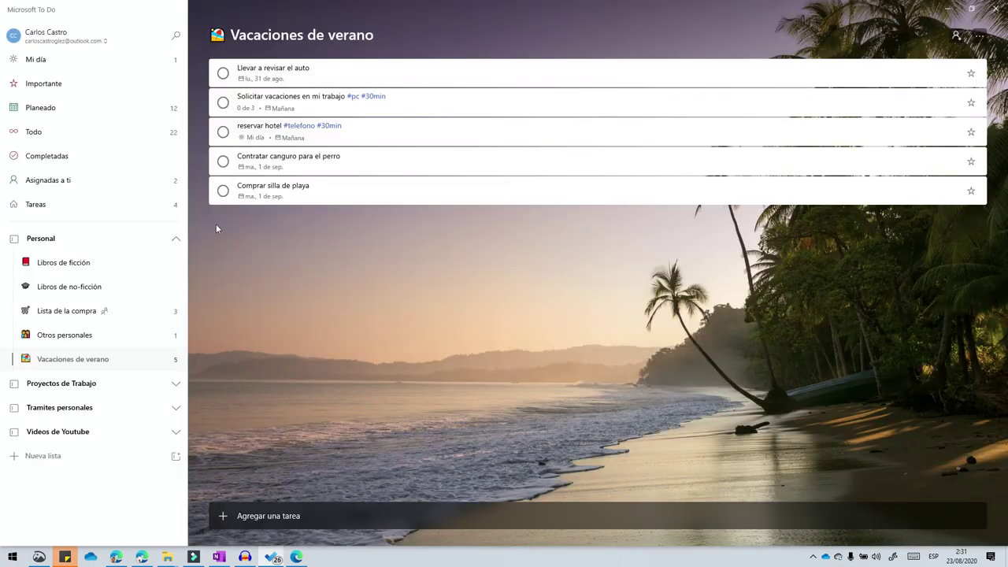
- Mark "Llevar a revisar el auto" in Vacaciones de verano as important and check the Importante list
{"action": "left_click", "coordinate": [52, 89]}
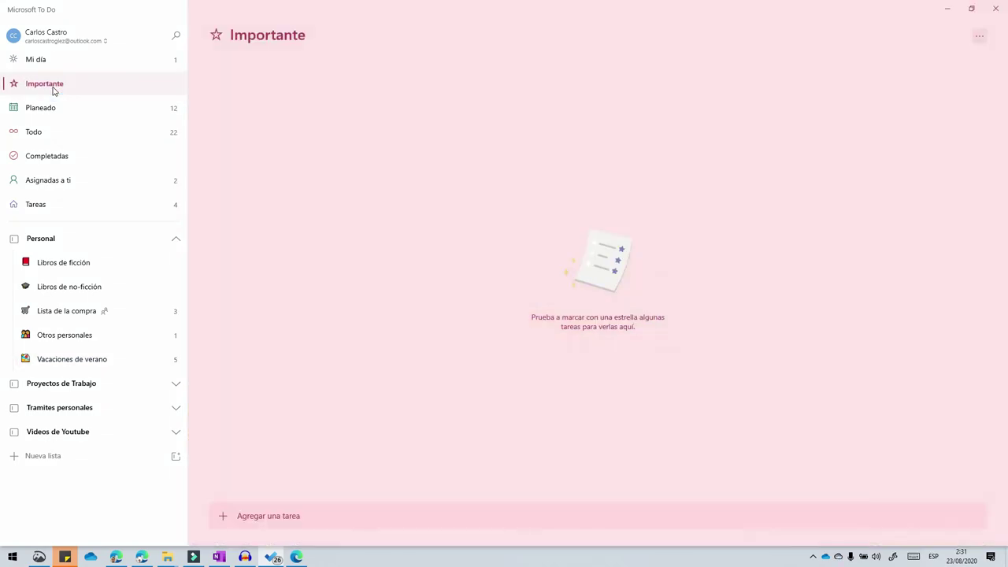
{"action": "left_click", "coordinate": [72, 359]}
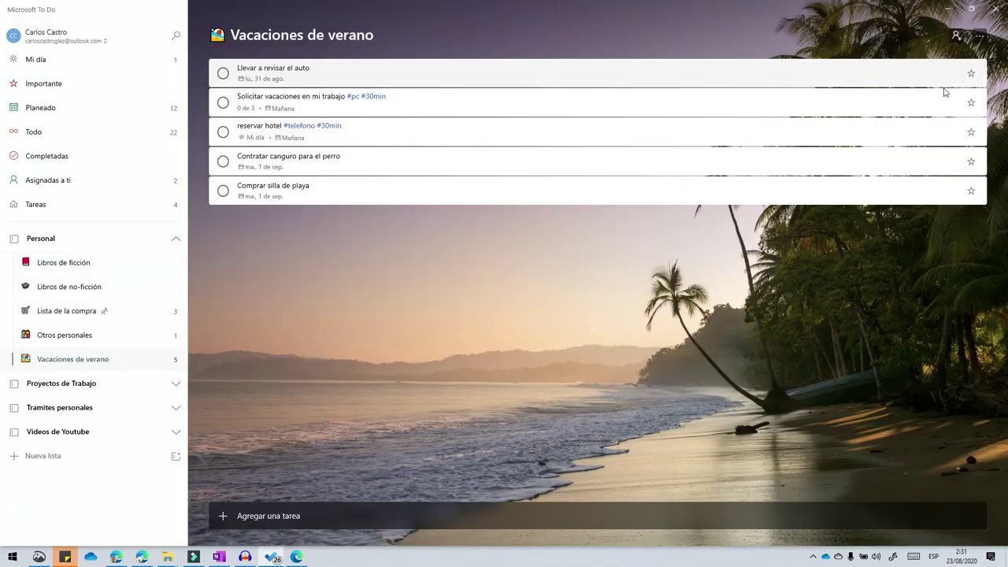
{"action": "left_click", "coordinate": [972, 74]}
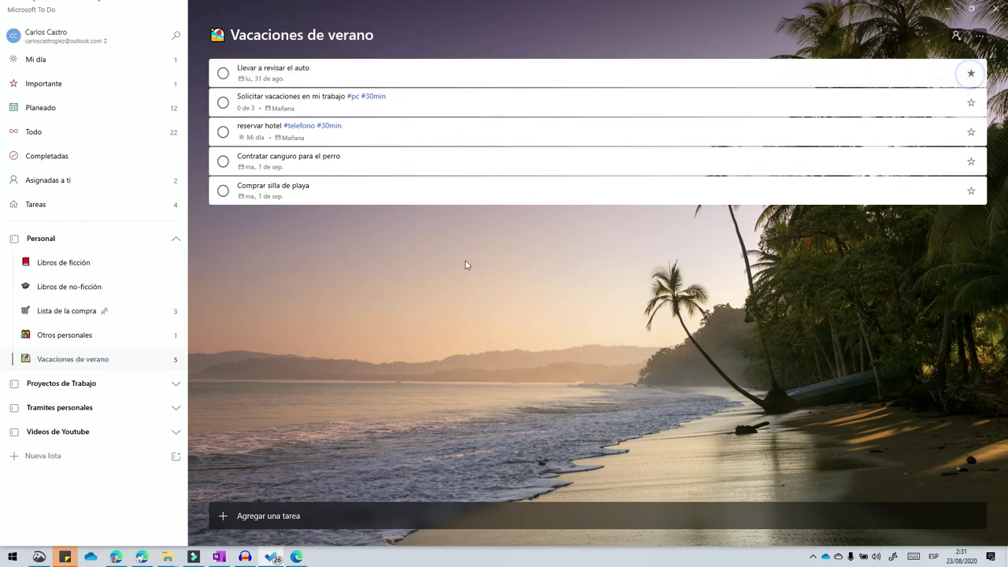
{"action": "left_click", "coordinate": [53, 84]}
- Examine the tasks in the smart lists Planeado, Todo, Asignadas a ti and Mi día
{"action": "left_click", "coordinate": [60, 109]}
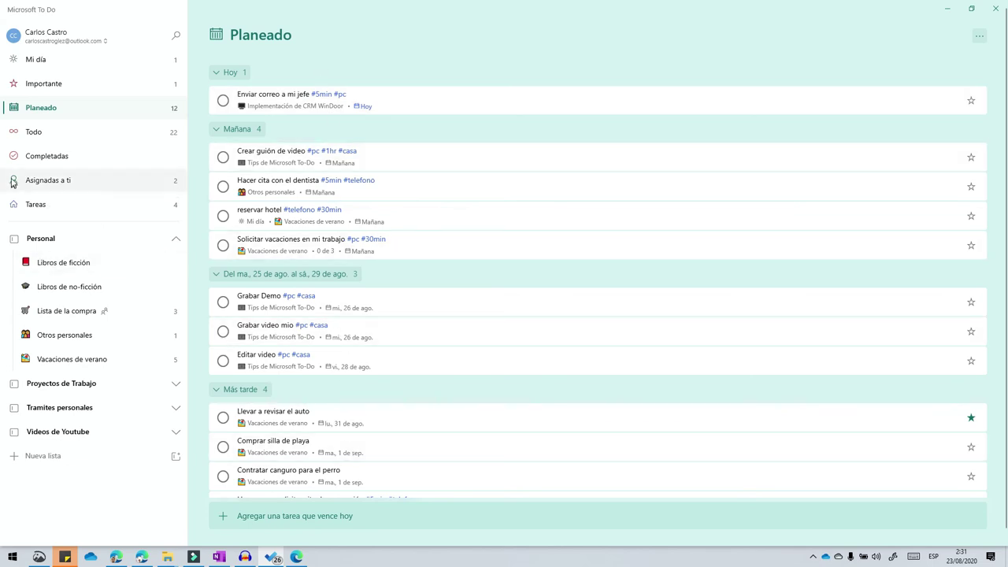
{"action": "left_click", "coordinate": [43, 137]}
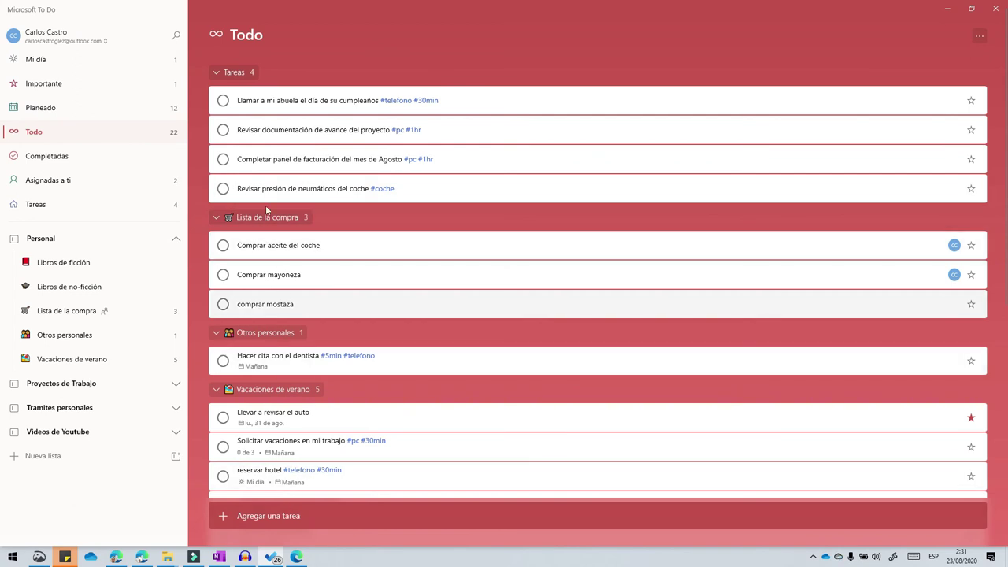
{"action": "left_click", "coordinate": [48, 180]}
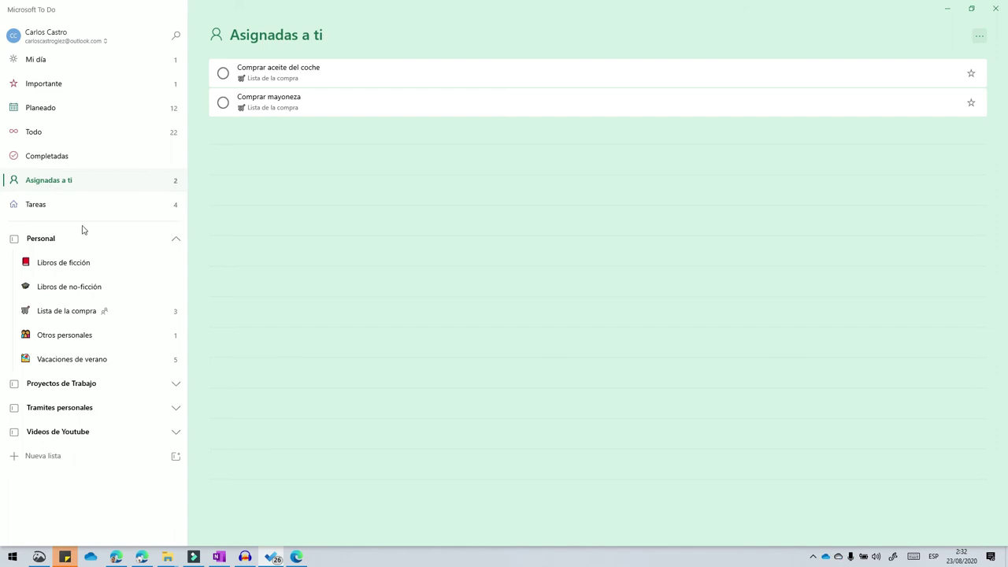
{"action": "left_click", "coordinate": [71, 61]}
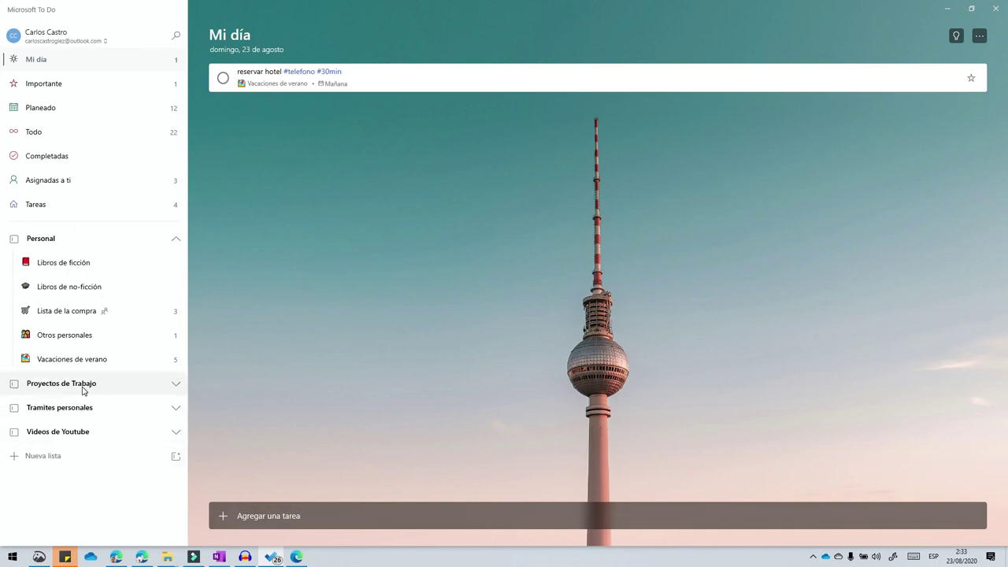
- Add the task "Llevar a revisar el auto" from Vacaciones de verano to Mi día and open that list
{"action": "left_click", "coordinate": [102, 359]}
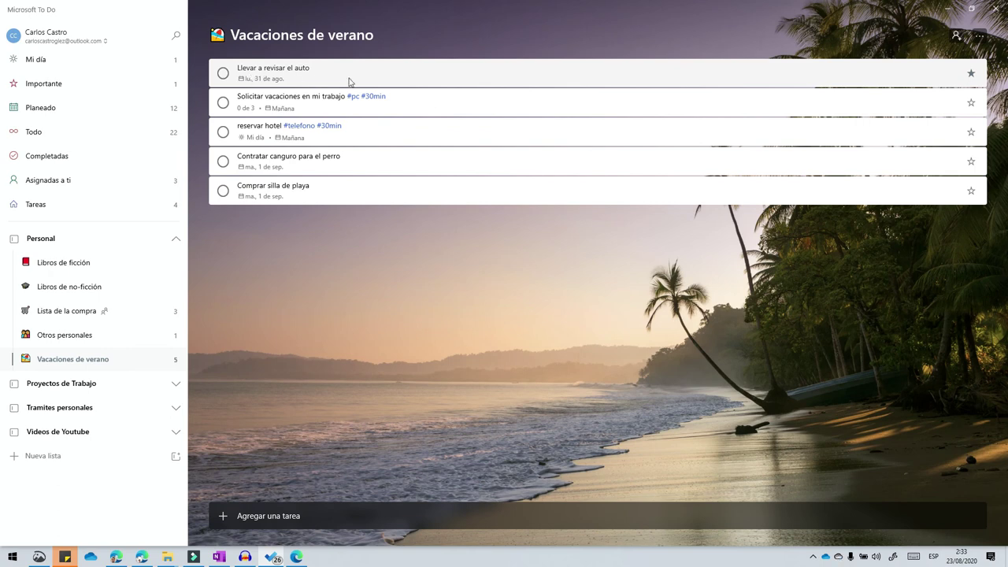
{"action": "left_click", "coordinate": [412, 82]}
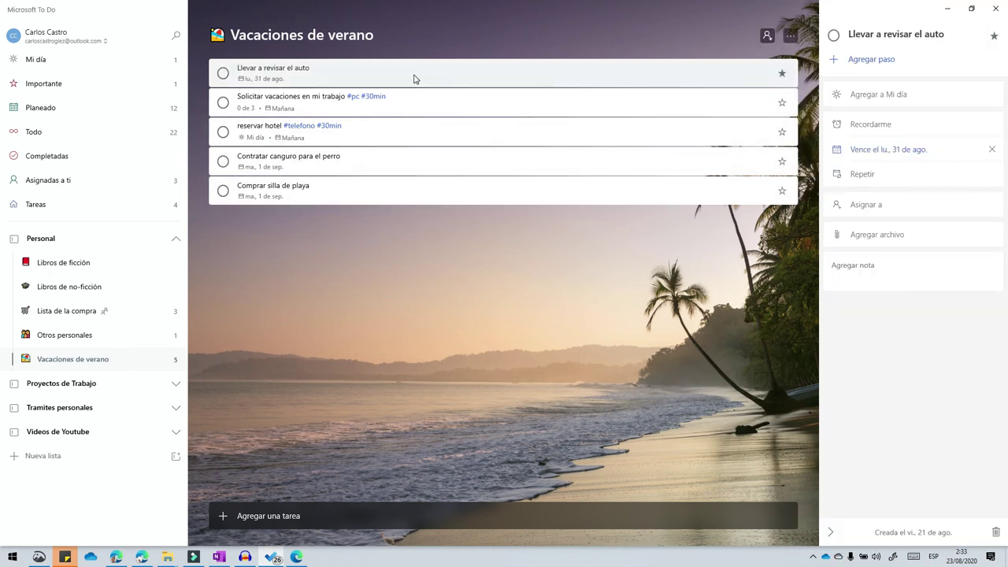
{"action": "right_click", "coordinate": [413, 79]}
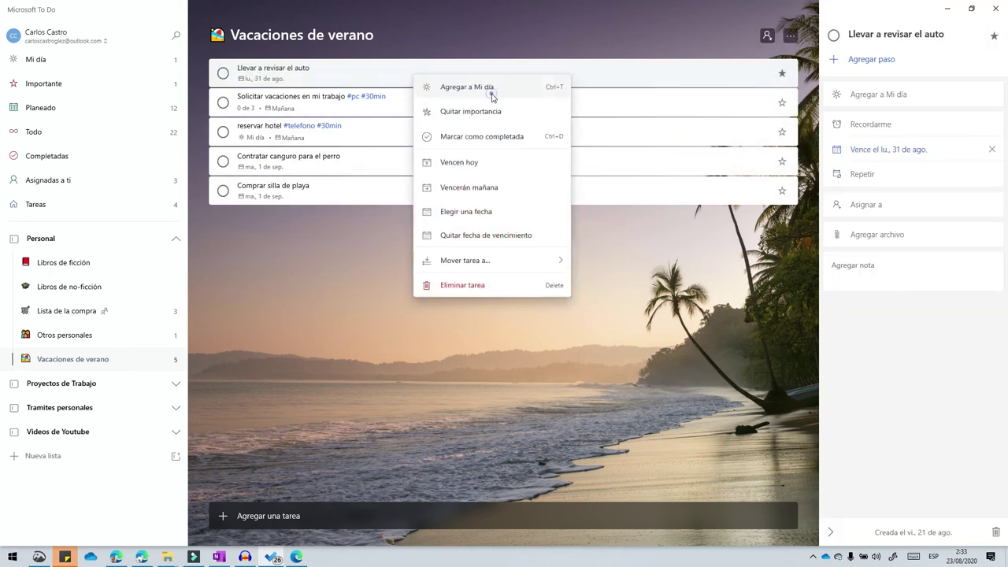
{"action": "left_click", "coordinate": [490, 87]}
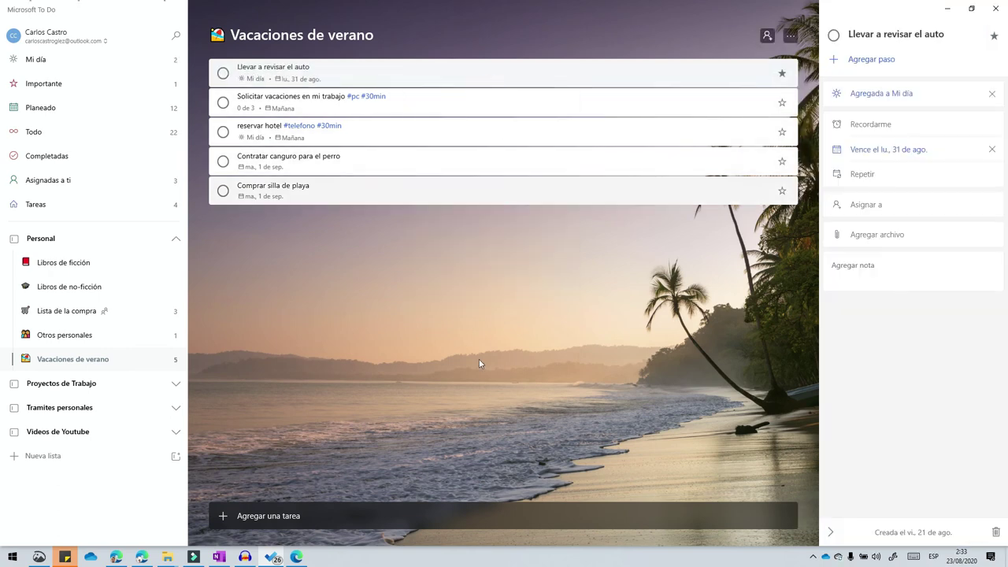
{"action": "left_click", "coordinate": [98, 61]}
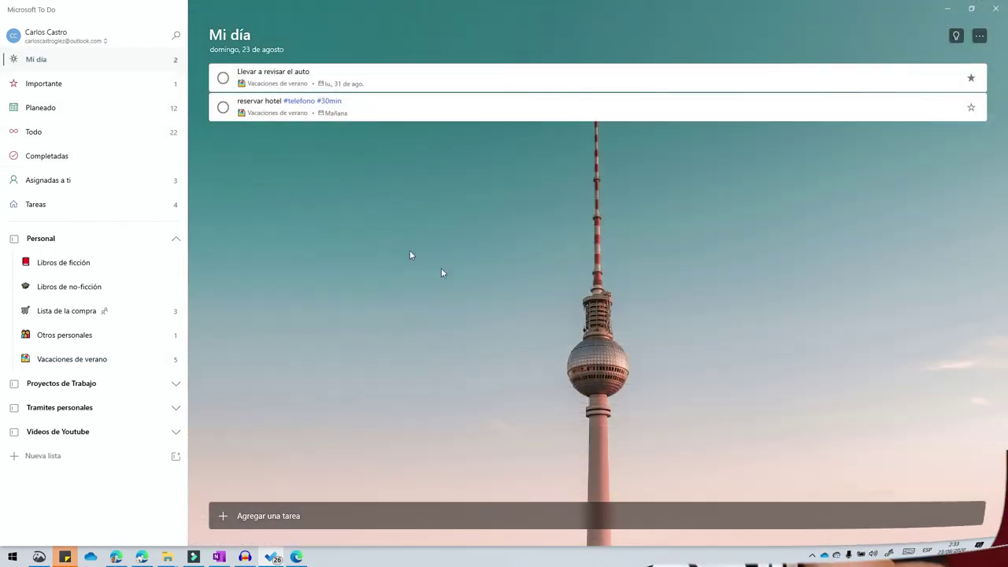